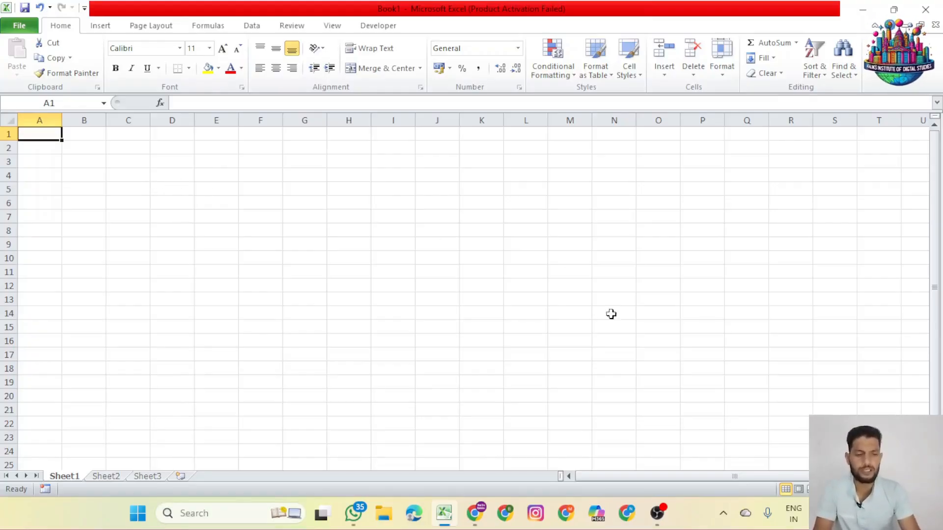
{"action": "scroll", "coordinate": [425, 309], "scroll_direction": "up", "scroll_amount": 10}
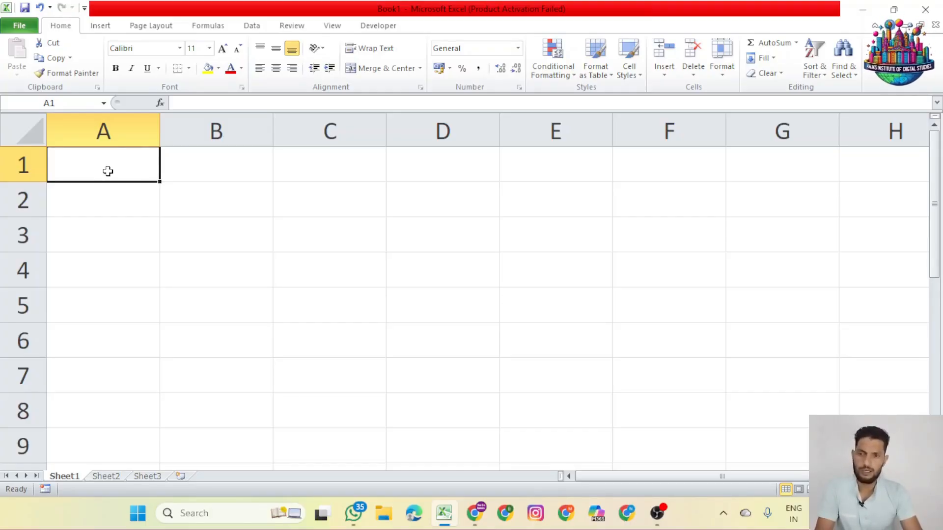
{"action": "left_click", "coordinate": [207, 204]}
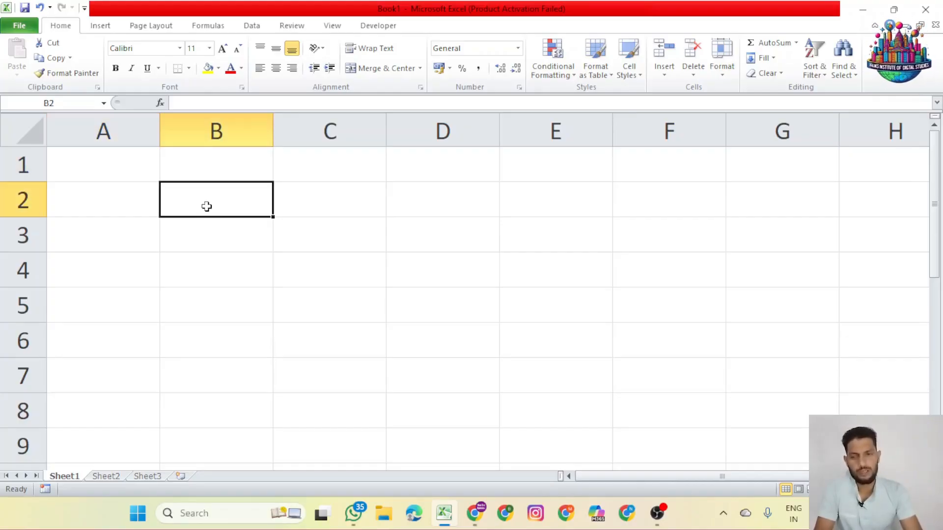
{"action": "left_click", "coordinate": [145, 208]}
{"action": "left_click", "coordinate": [140, 238]}
{"action": "left_click", "coordinate": [230, 239]}
{"action": "left_click", "coordinate": [236, 191]}
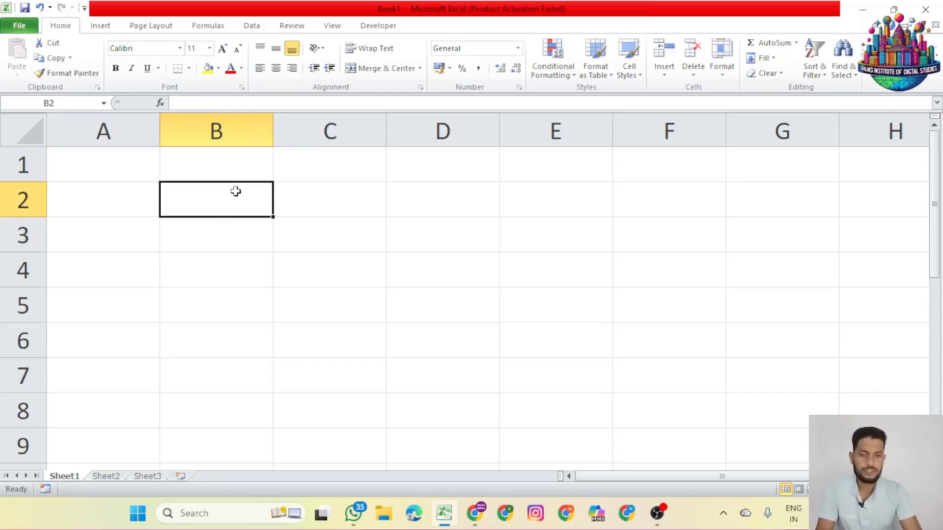
{"action": "key", "text": "Right"}
{"action": "key", "text": "Down"}
{"action": "key", "text": "Left"}
{"action": "key", "text": "Up"}
{"action": "key", "text": "Right"}
{"action": "key", "text": "Down"}
{"action": "key", "text": "Left"}
{"action": "key", "text": "Up"}
{"action": "key", "text": "Right"}
{"action": "key", "text": "Down"}
{"action": "key", "text": "Up"}
{"action": "key", "text": "Left"}
{"action": "key", "text": "Right"}
{"action": "key", "text": "Down"}
{"action": "key", "text": "Down"}
{"action": "key", "text": "Left"}
{"action": "key", "text": "Up"}
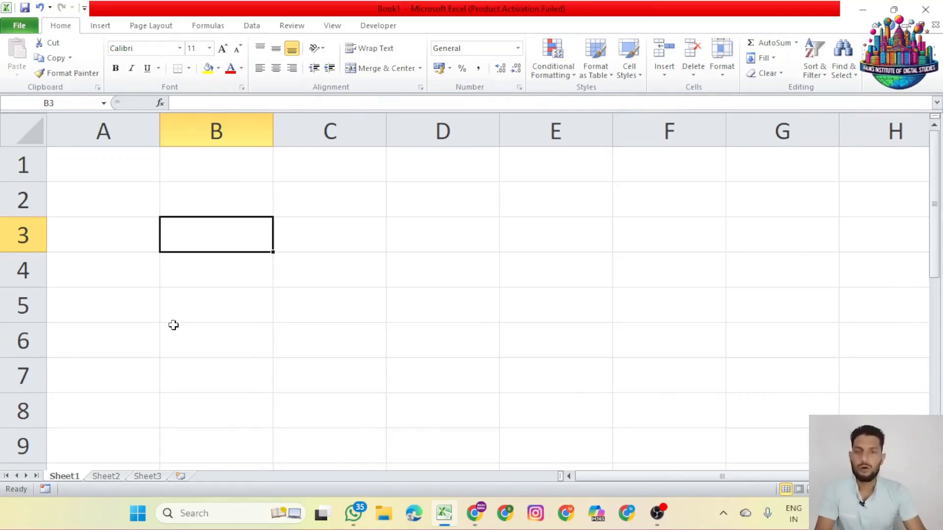
Enter the addition formula =1+2 in cell A1 of Sheet1 and check the formula behind its result
{"action": "left_click", "coordinate": [107, 167]}
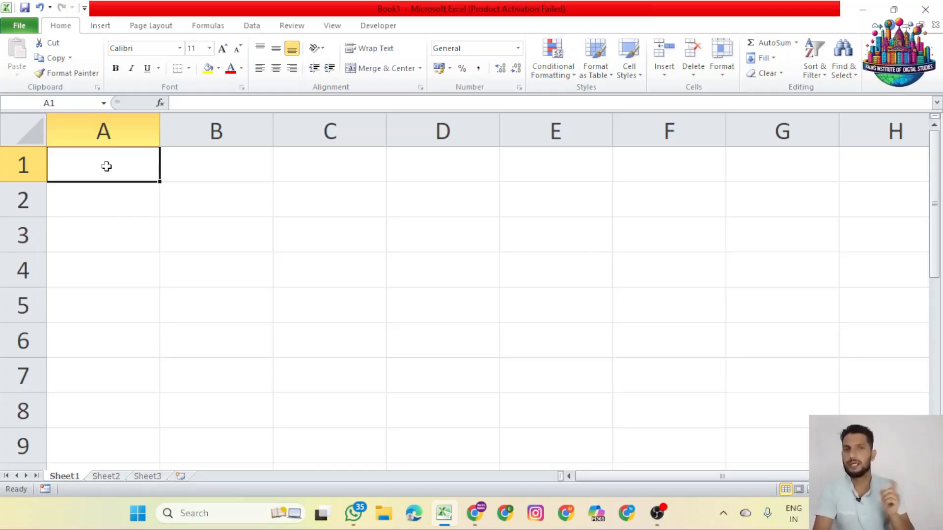
{"action": "type", "text": "="}
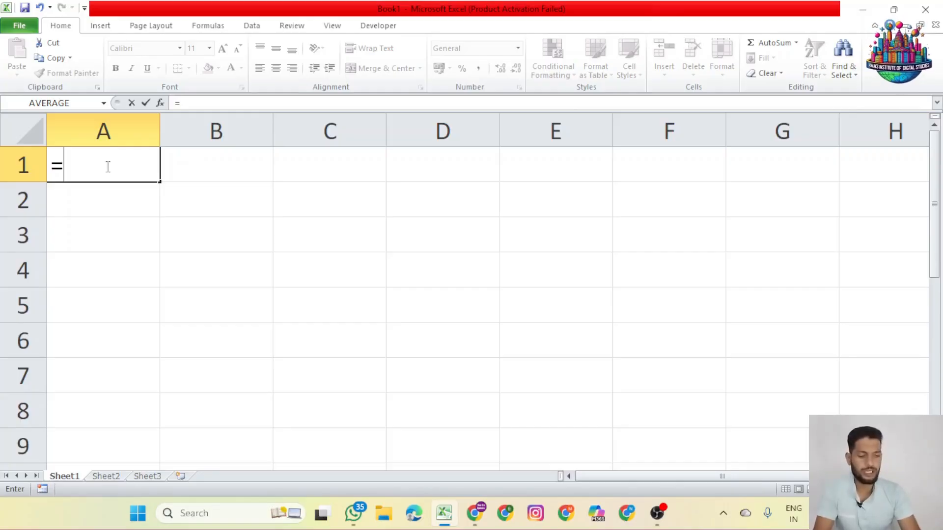
{"action": "type", "text": "1"}
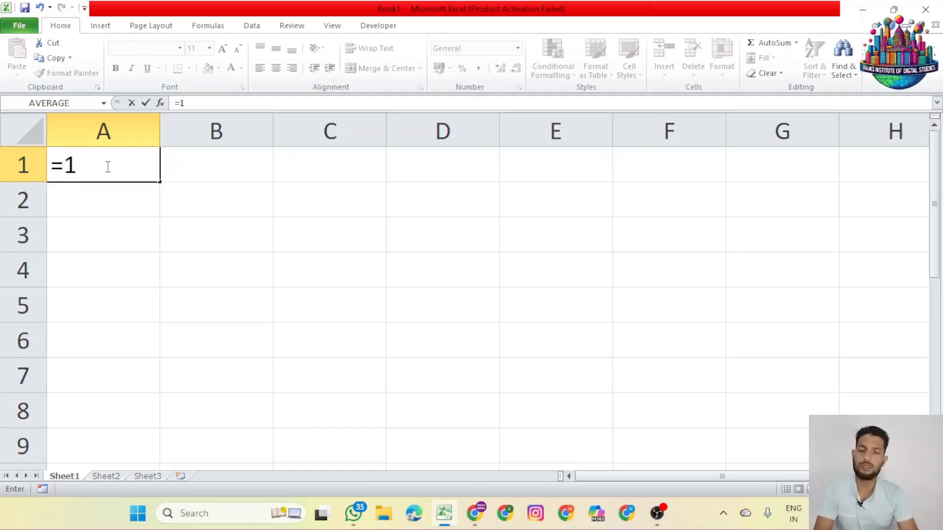
{"action": "type", "text": "+2"}
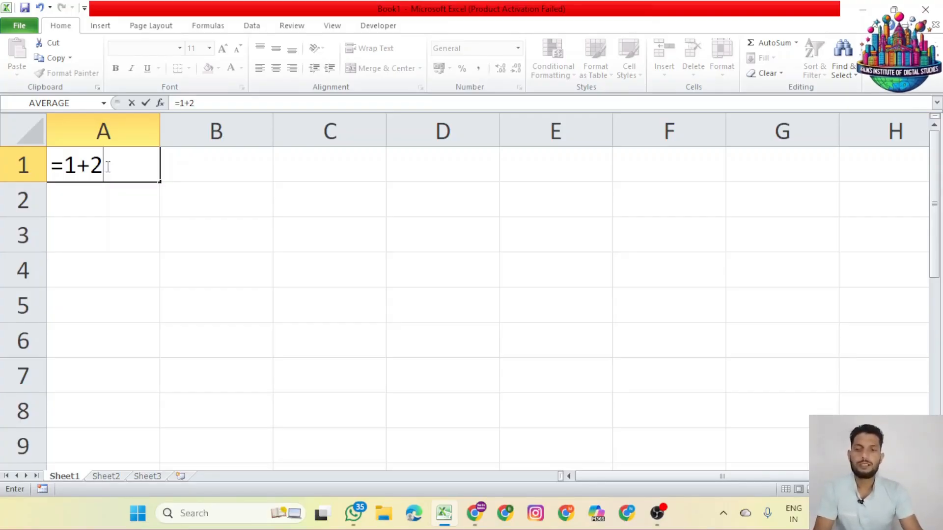
{"action": "key", "text": "Return"}
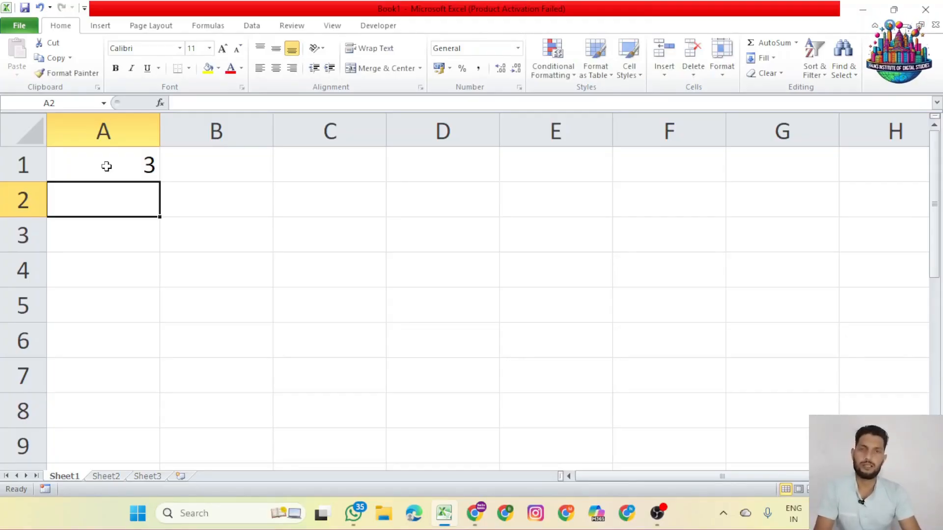
{"action": "left_click", "coordinate": [106, 167]}
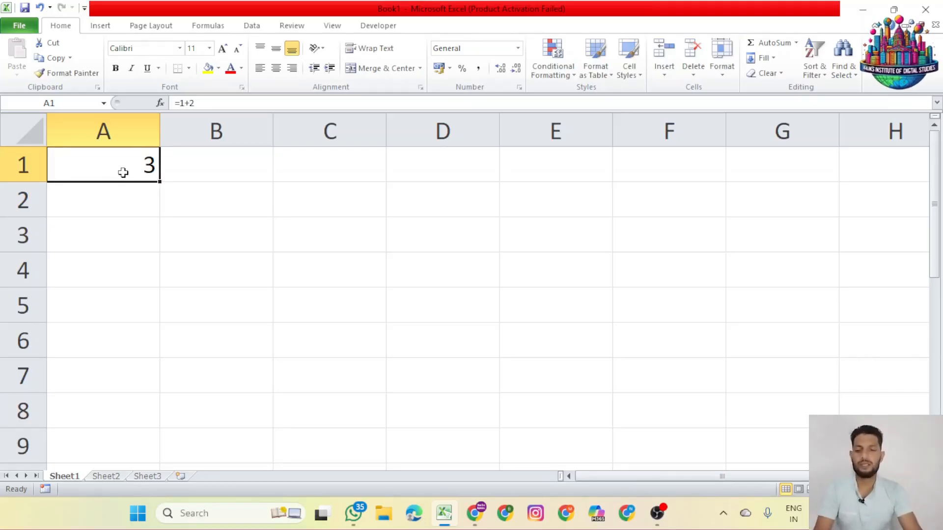
{"action": "double_click", "coordinate": [123, 172]}
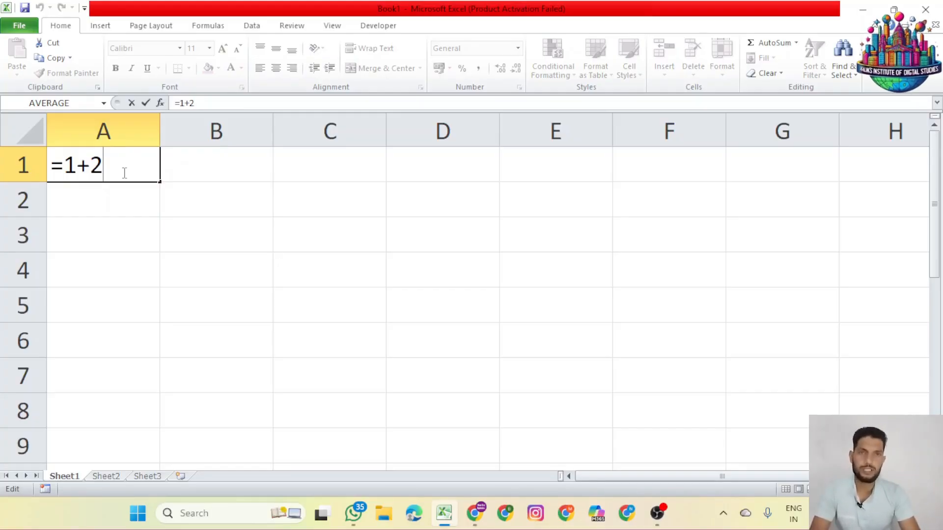
{"action": "key", "text": "Return"}
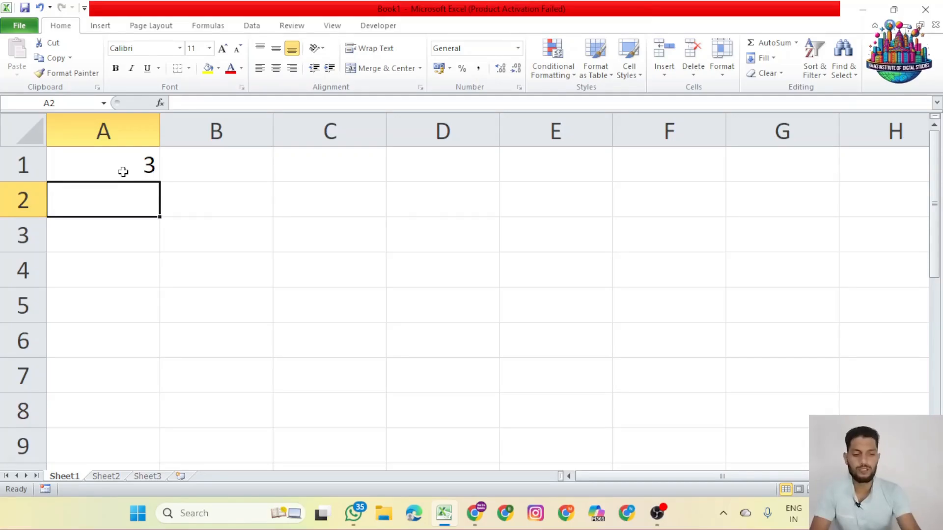
Enter the subtraction formula =25-10 in cell A2
{"action": "type", "text": "=25"}
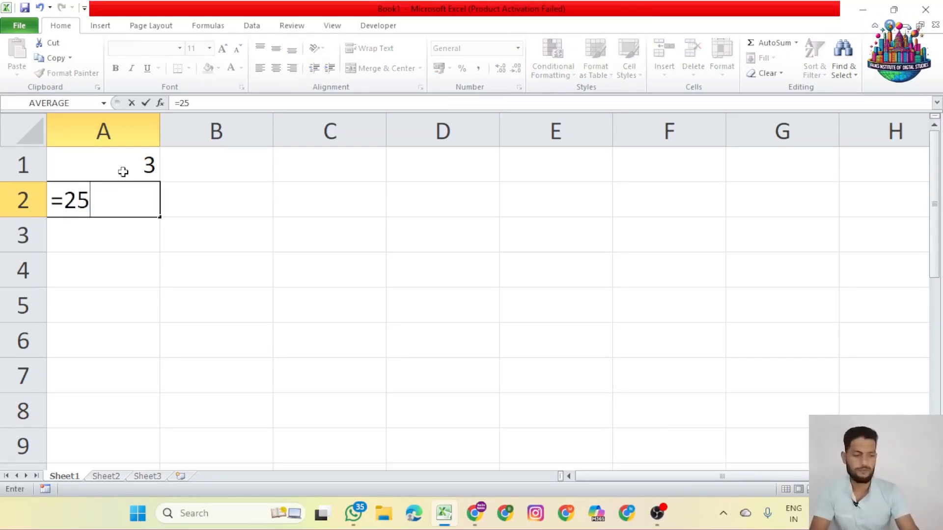
{"action": "type", "text": "-10"}
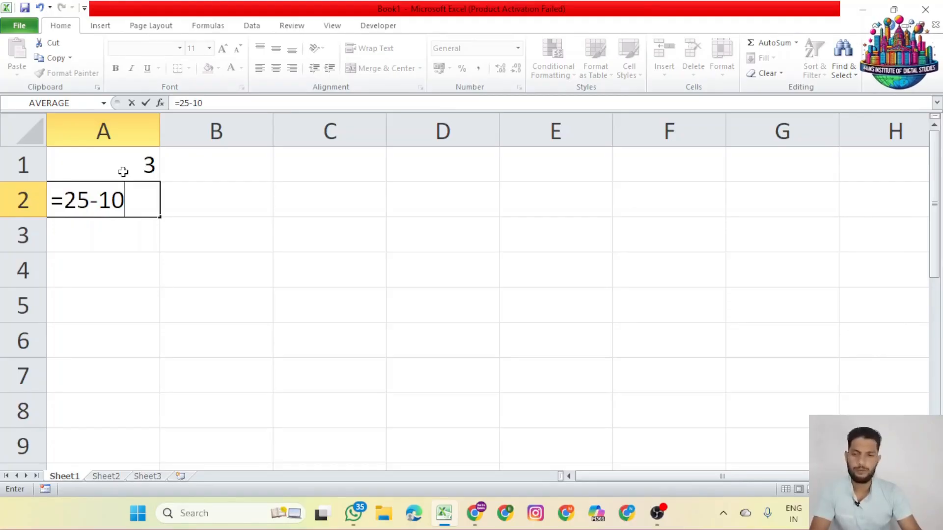
{"action": "key", "text": "Return"}
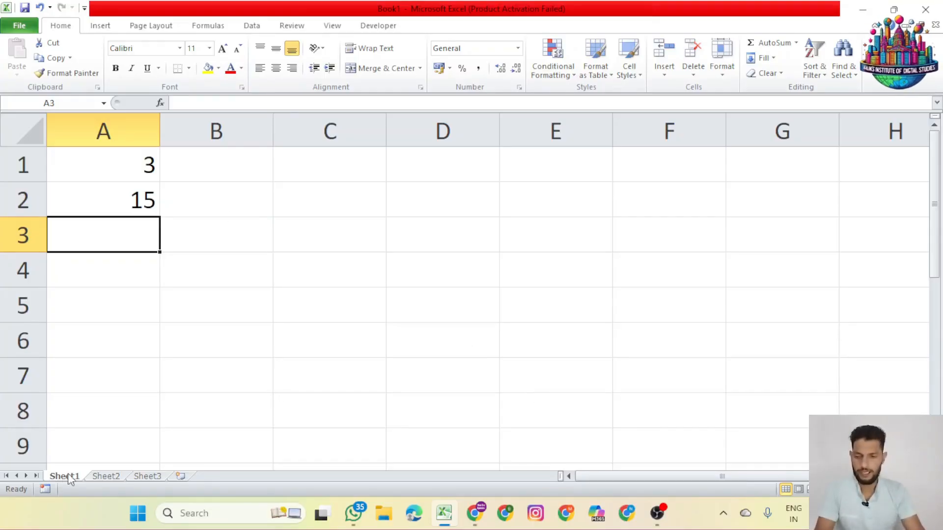
On Sheet2, enter 309 and 325 in cells A1 and A2, and 35 and 32 in cells B1 and B2
{"action": "left_click", "coordinate": [110, 476]}
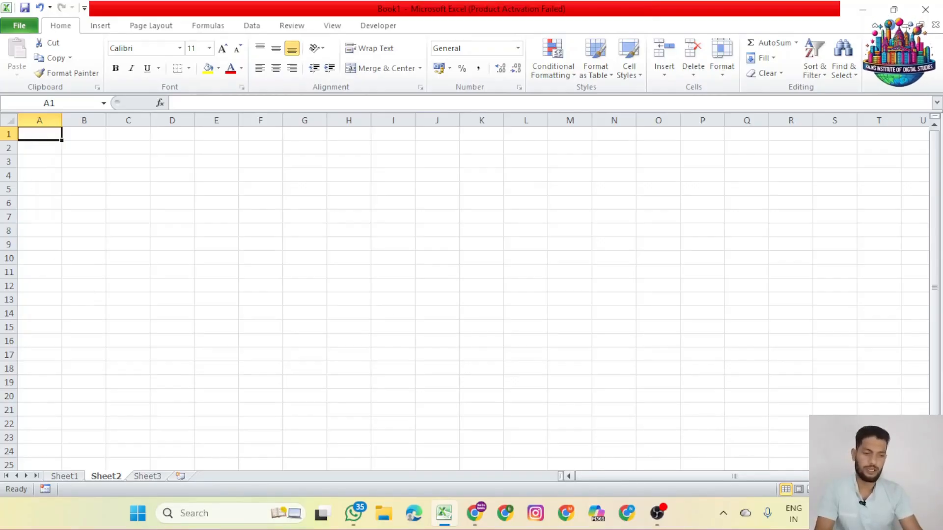
{"action": "scroll", "coordinate": [465, 292], "scroll_direction": "up", "scroll_amount": 8}
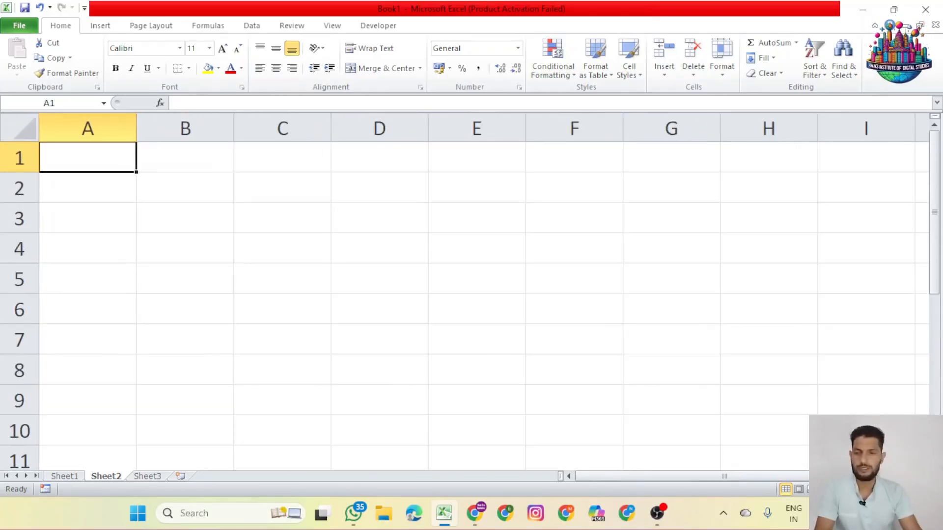
{"action": "scroll", "coordinate": [465, 293], "scroll_direction": "up", "scroll_amount": 2}
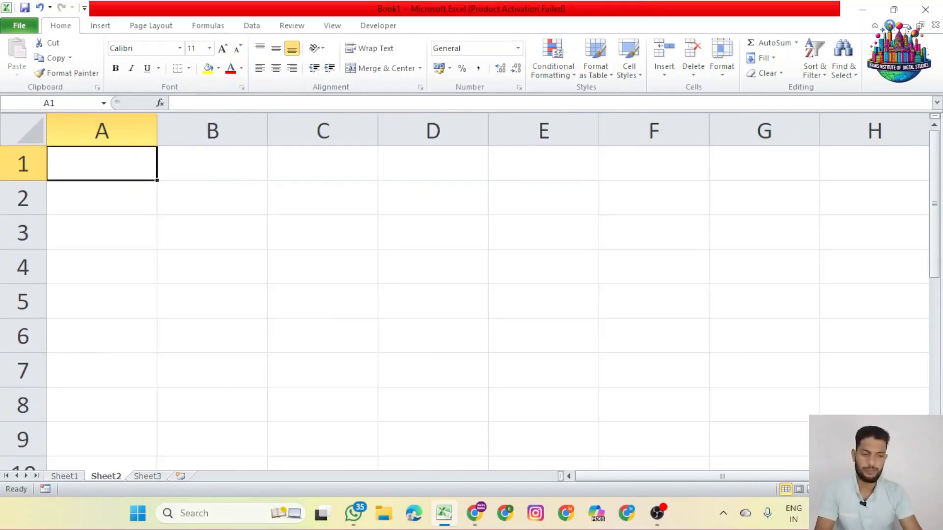
{"action": "type", "text": "309"}
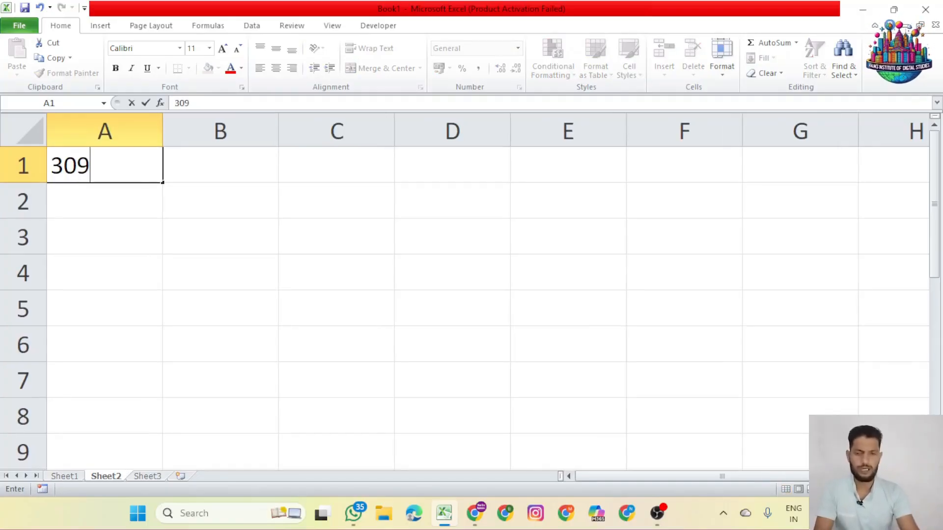
{"action": "key", "text": "Return"}
{"action": "type", "text": "325"}
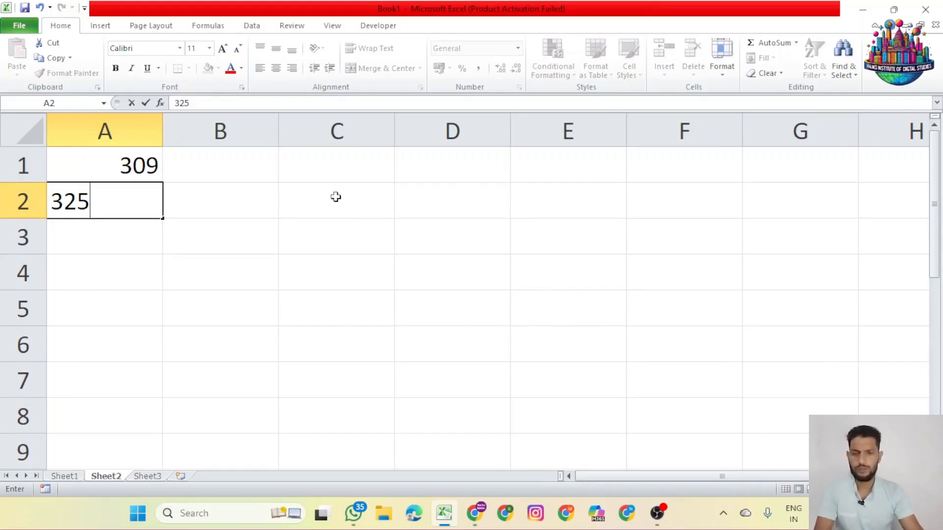
{"action": "left_click", "coordinate": [264, 171]}
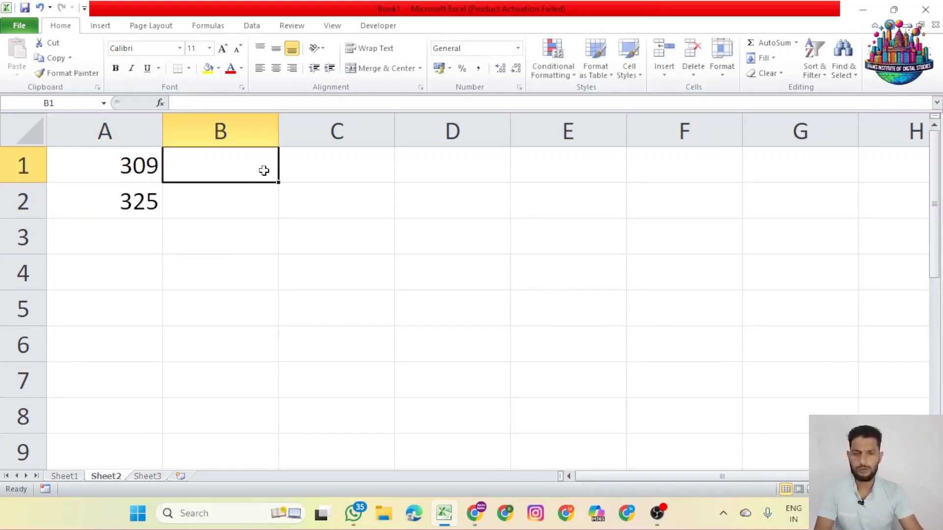
{"action": "type", "text": "35"}
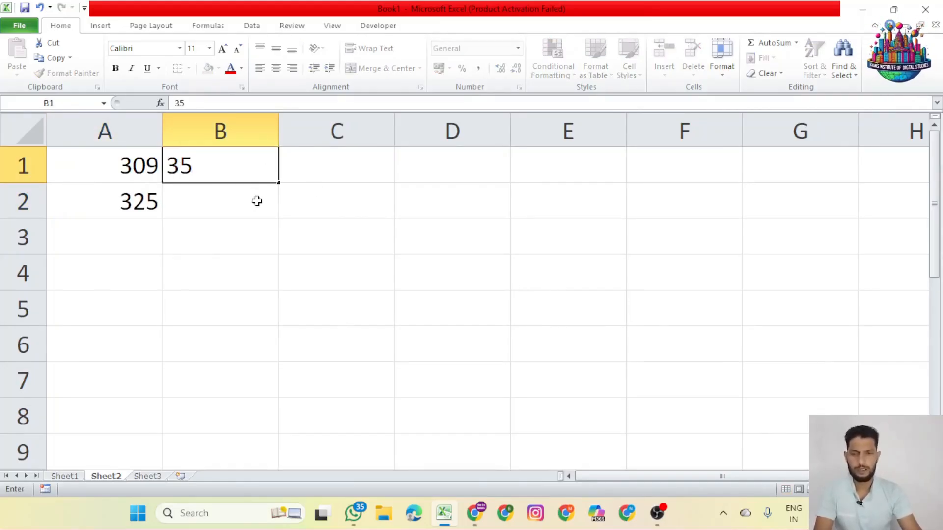
{"action": "left_click", "coordinate": [259, 200]}
{"action": "type", "text": "32"}
{"action": "key", "text": "Return"}
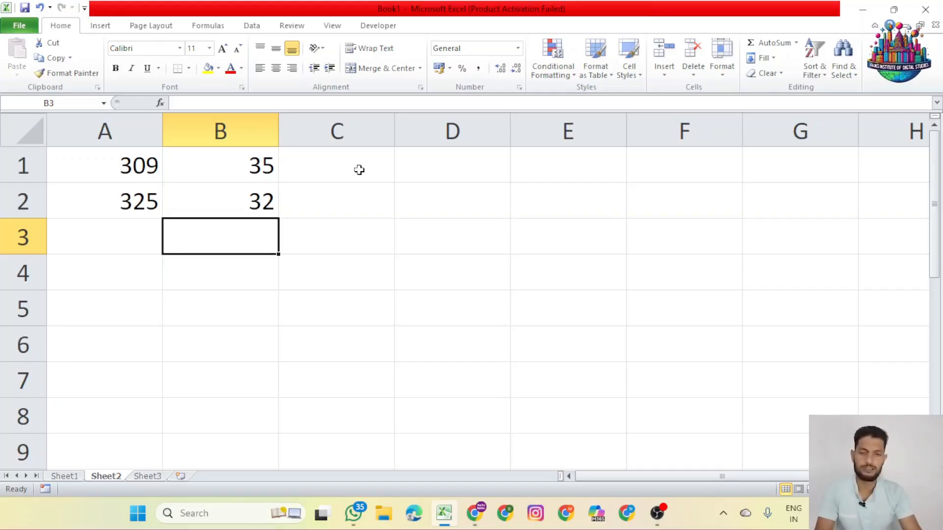
Add the two first-row numbers in cell C1 with the cell-reference formula =A1+B1 and review the formula
{"action": "left_click", "coordinate": [324, 170]}
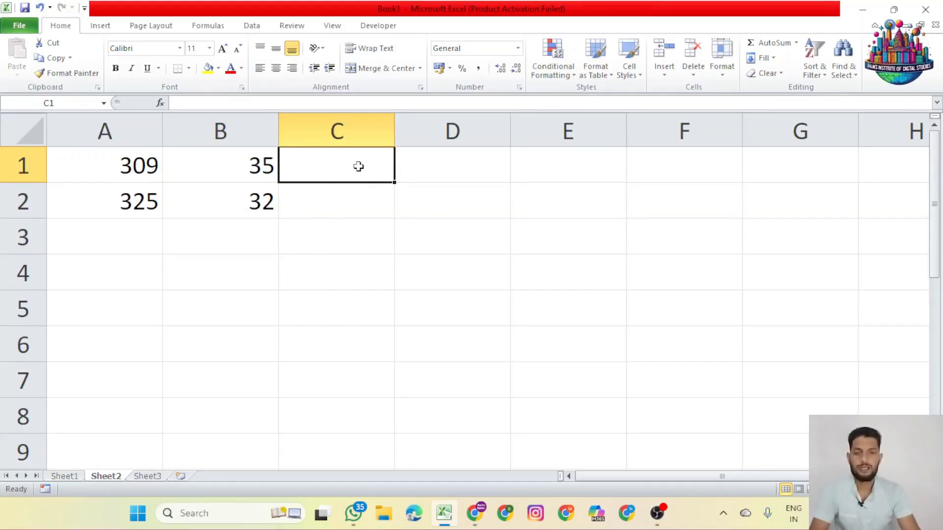
{"action": "type", "text": "="}
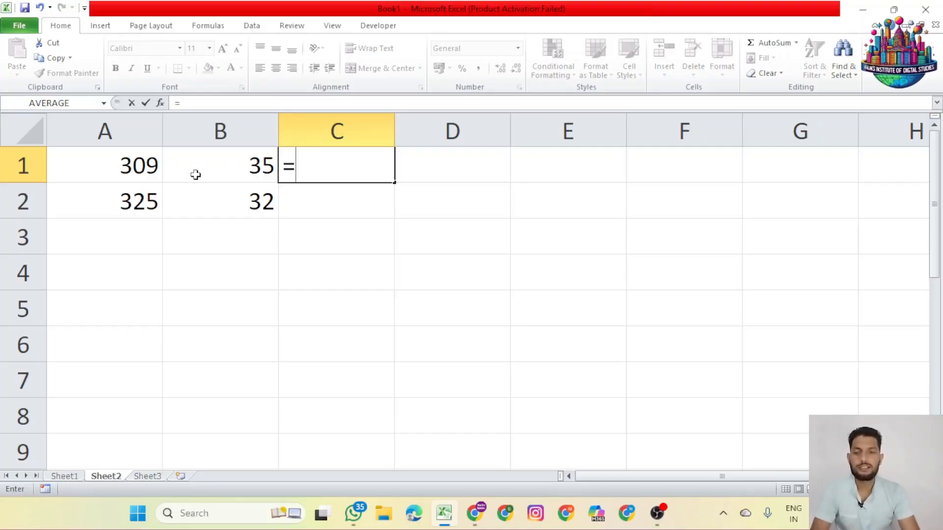
{"action": "left_click", "coordinate": [136, 167]}
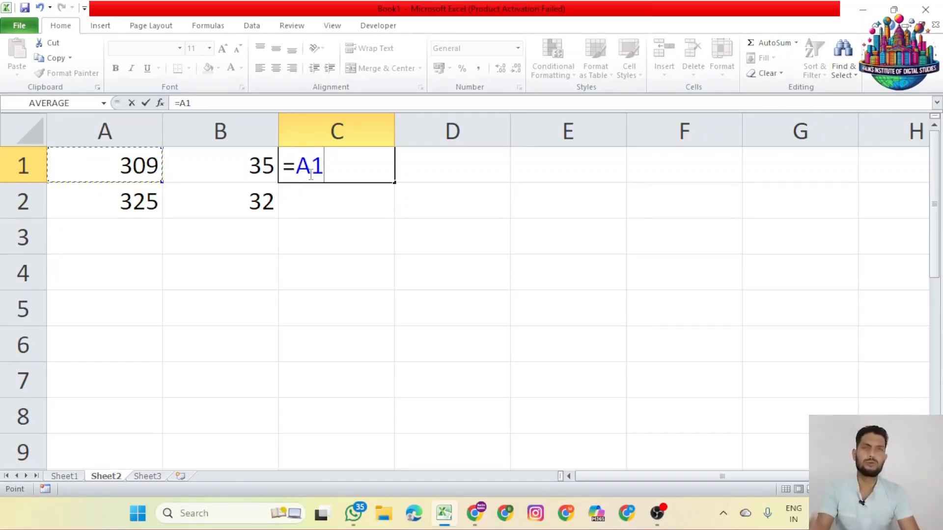
{"action": "type", "text": "+"}
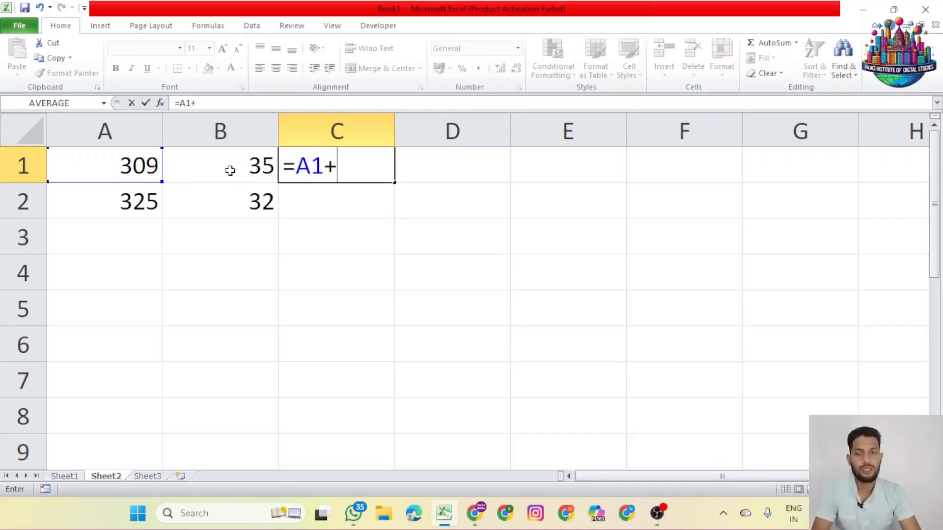
{"action": "left_click", "coordinate": [229, 169]}
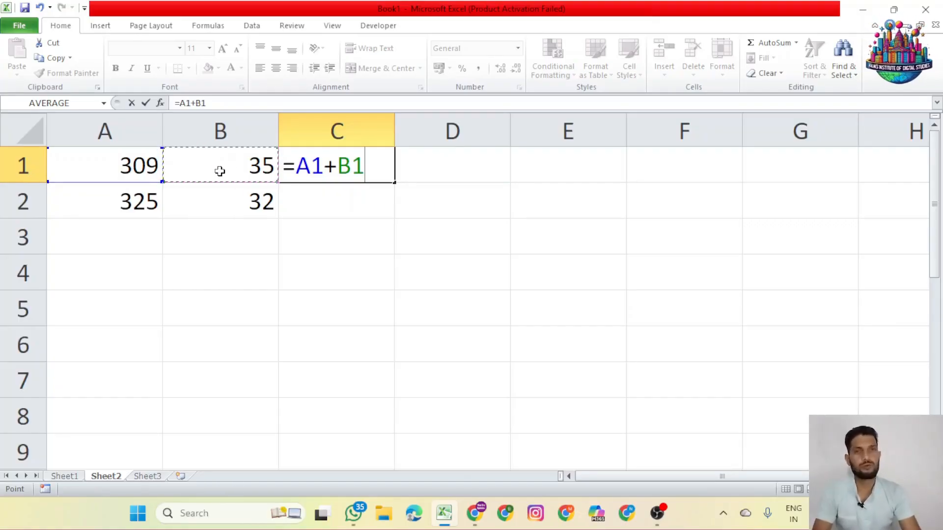
{"action": "key", "text": "Return"}
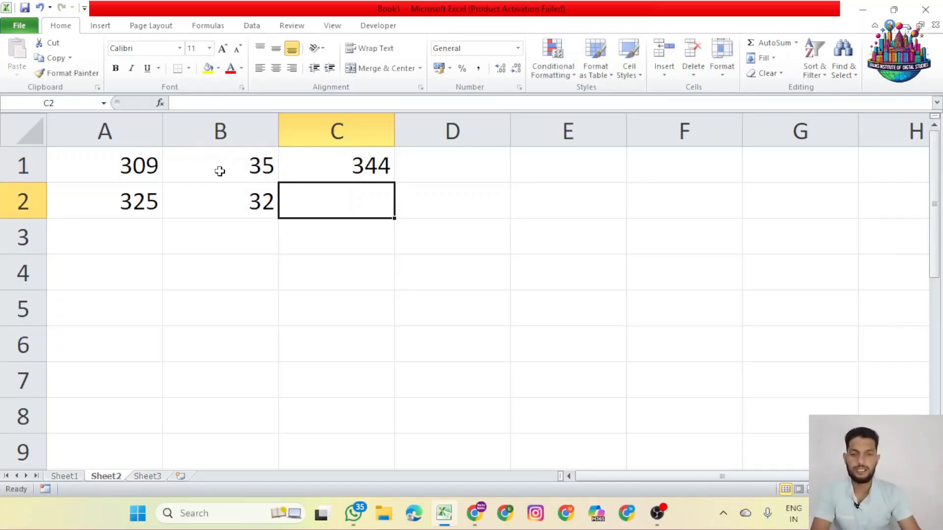
{"action": "left_click", "coordinate": [322, 167]}
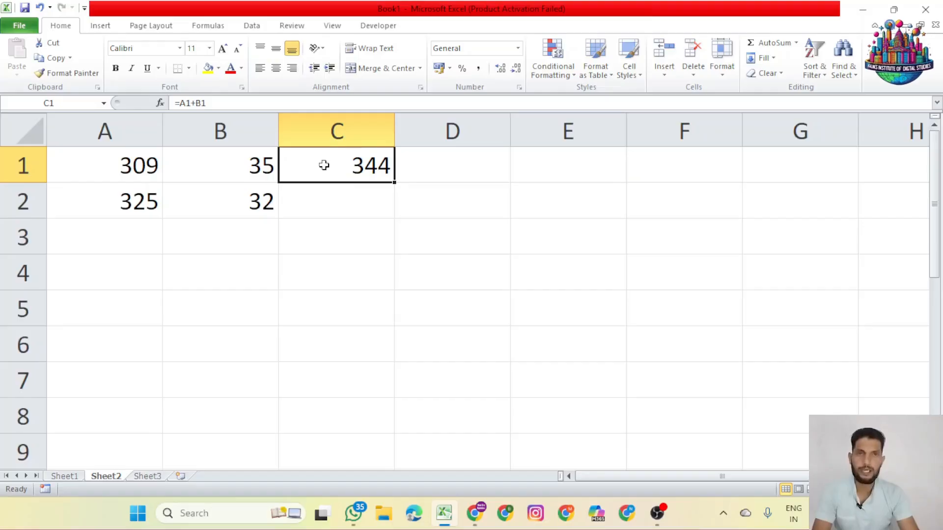
Subtract the second-row numbers in cell C2 with the cell-reference formula =A2-B2 and review the formula
{"action": "left_click", "coordinate": [325, 191]}
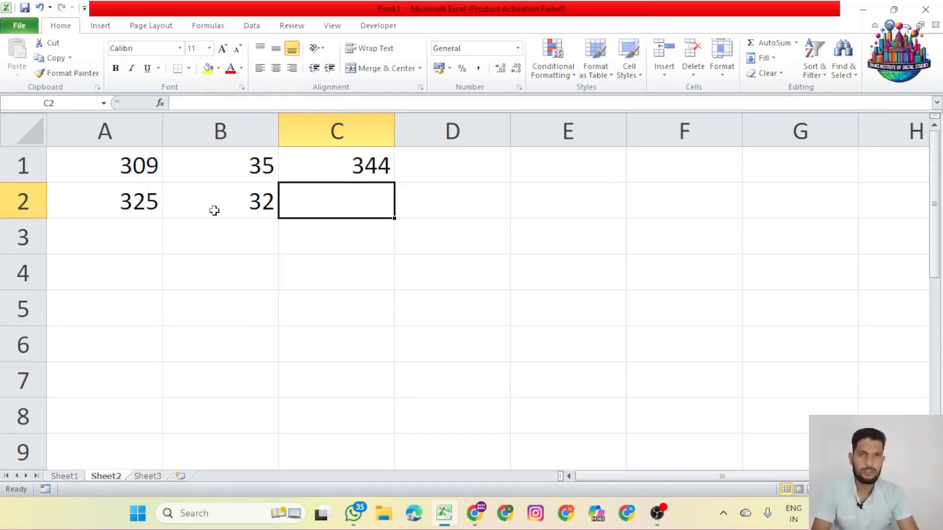
{"action": "type", "text": "="}
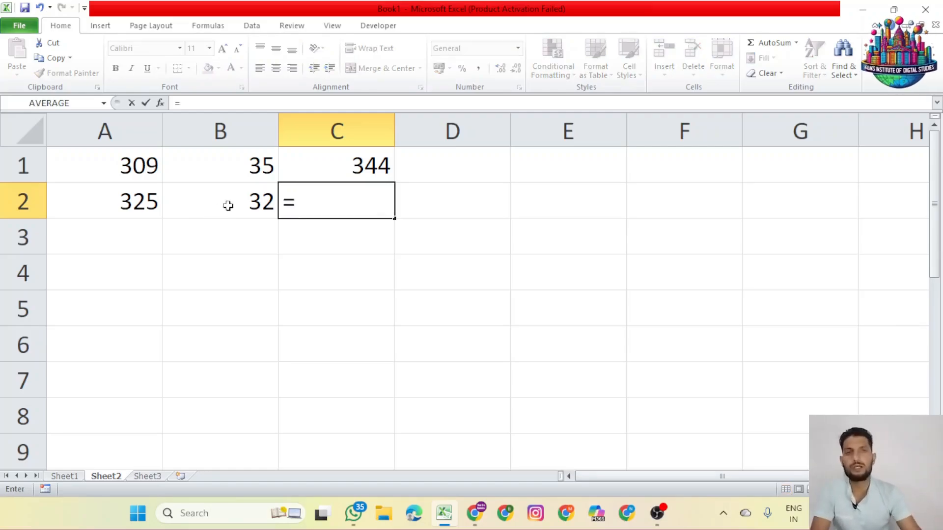
{"action": "left_click", "coordinate": [98, 199]}
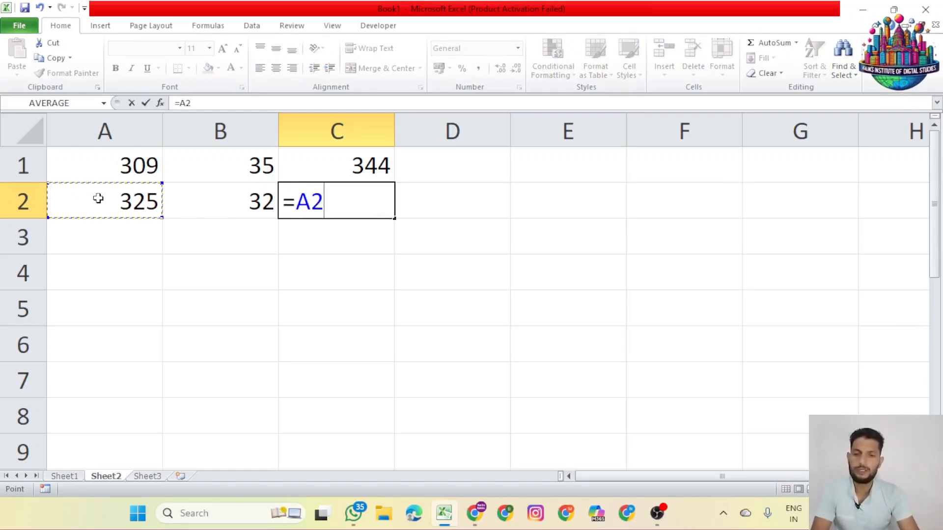
{"action": "type", "text": "-"}
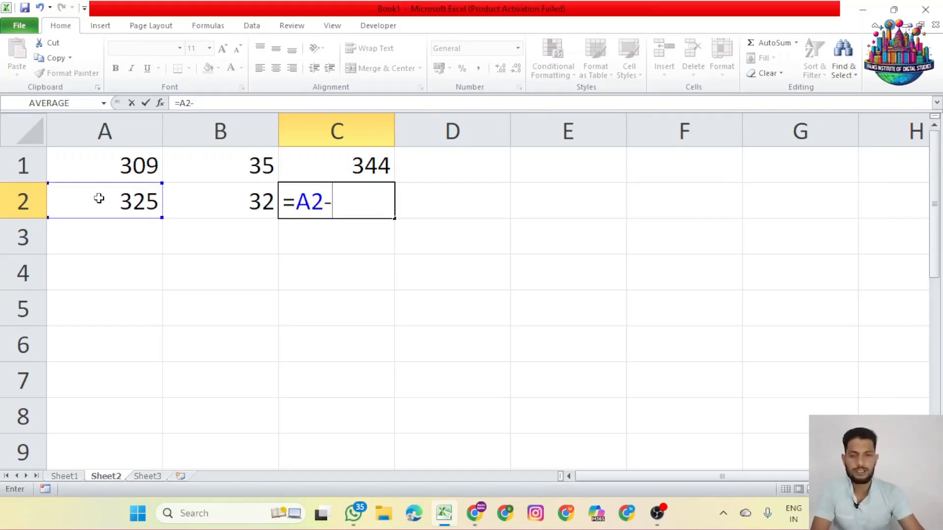
{"action": "left_click", "coordinate": [228, 206]}
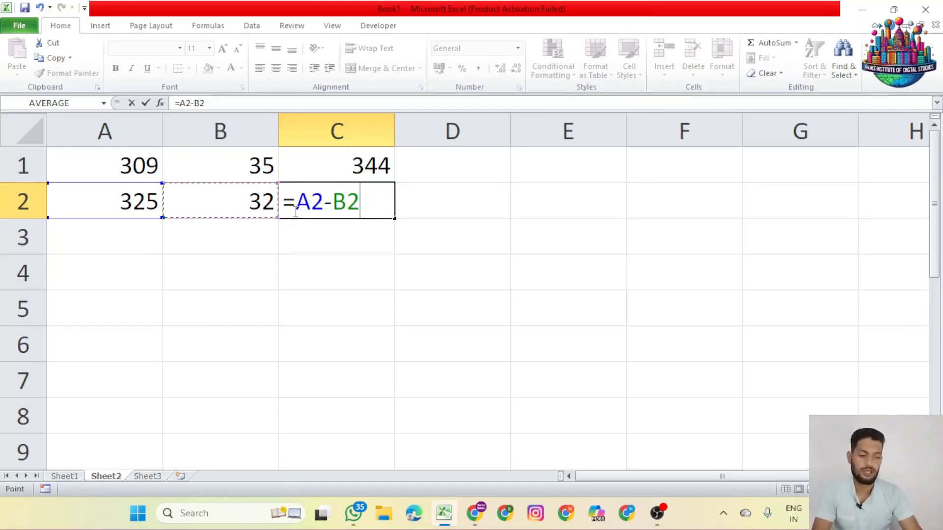
{"action": "key", "text": "Return"}
{"action": "left_click", "coordinate": [324, 211]}
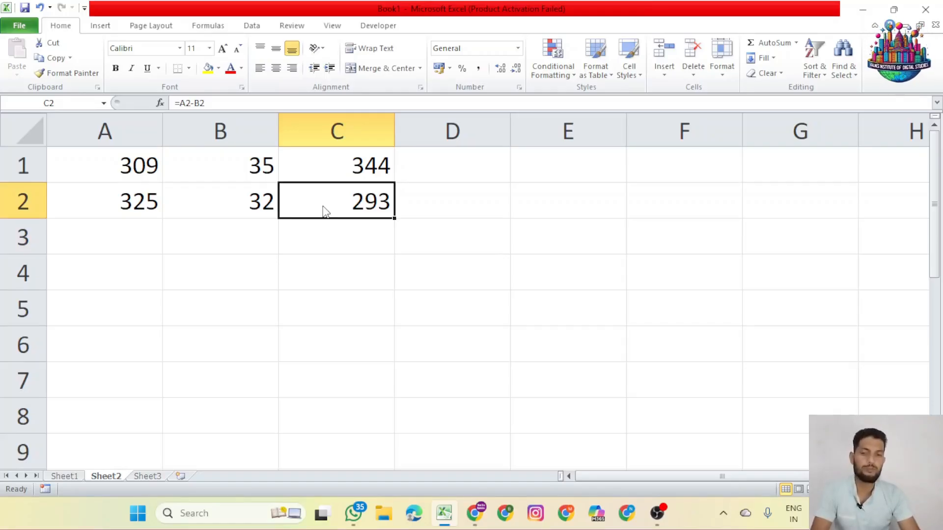